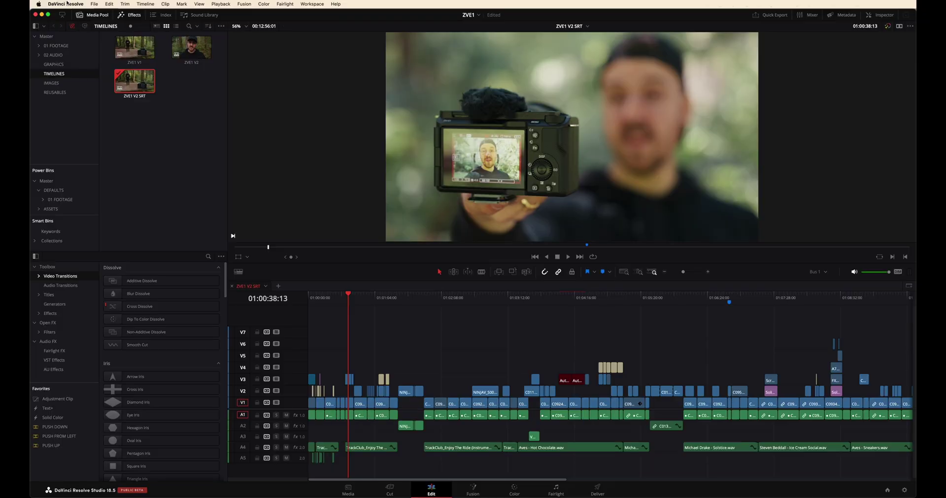
# Step: Check the installed version in About, then rename audio track A3 to VO
pyautogui.click(67, 3)
pyautogui.click(69, 14)
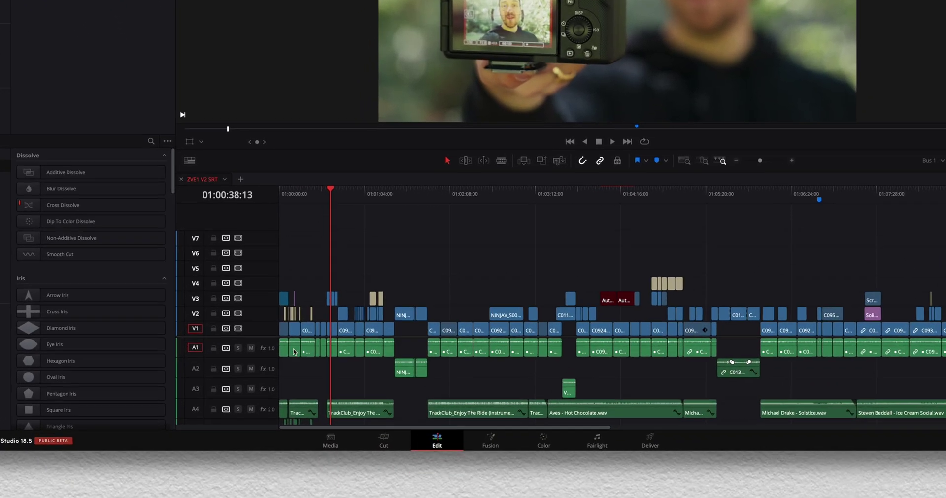
pyautogui.doubleClick(196, 389)
pyautogui.write('VO')
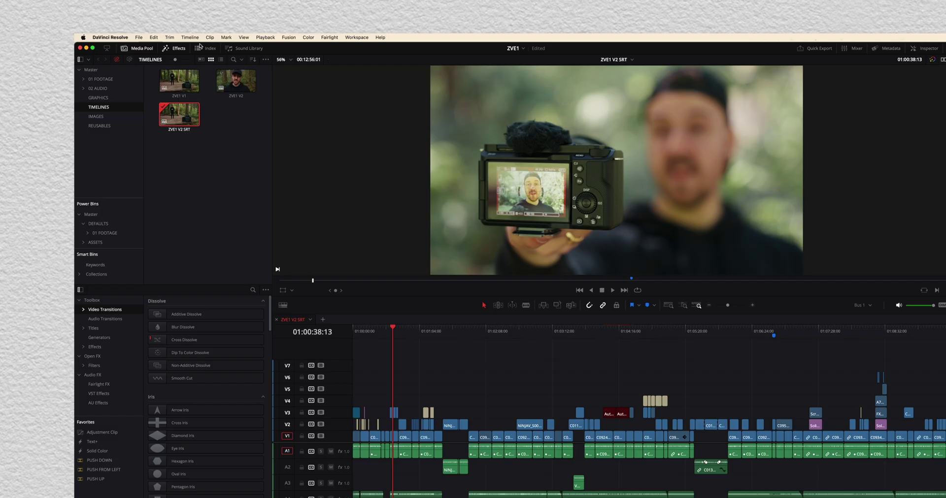
pyautogui.click(195, 38)
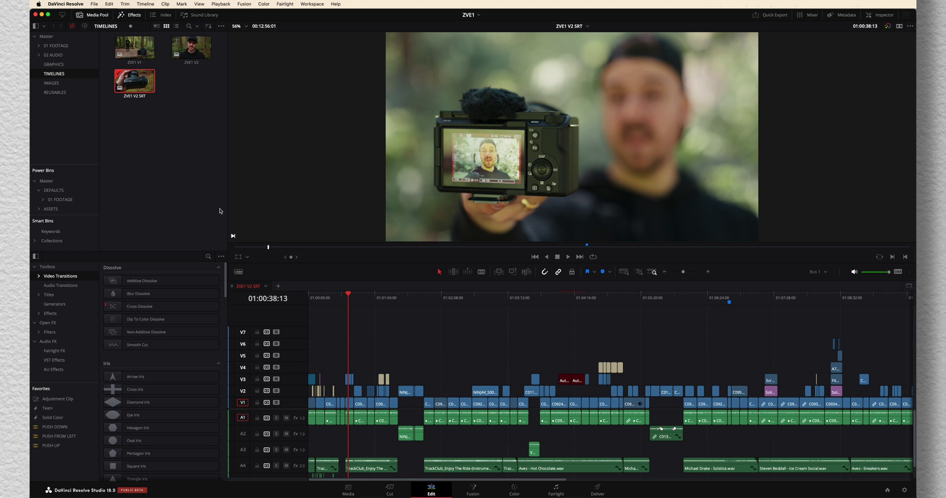
# Step: Create subtitles from the timeline audio: English, Subtitle Default preset, 42 characters per line
pyautogui.click(144, 6)
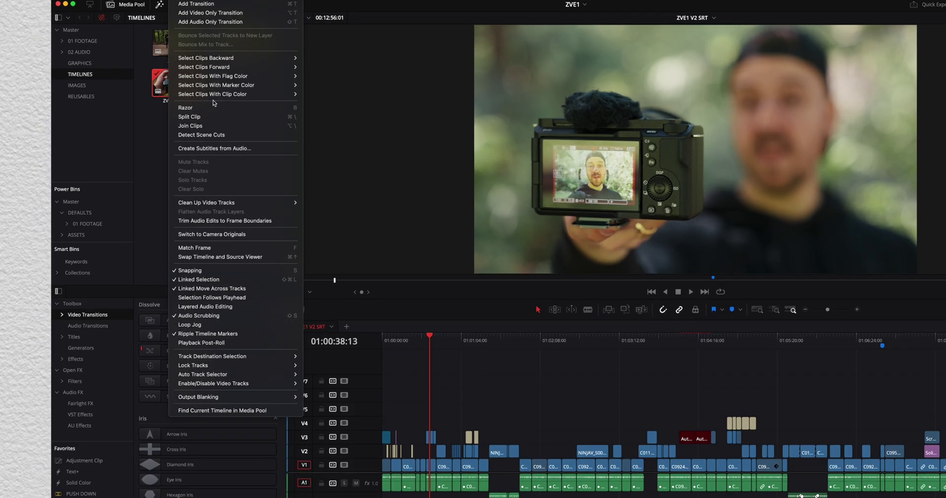
pyautogui.click(175, 129)
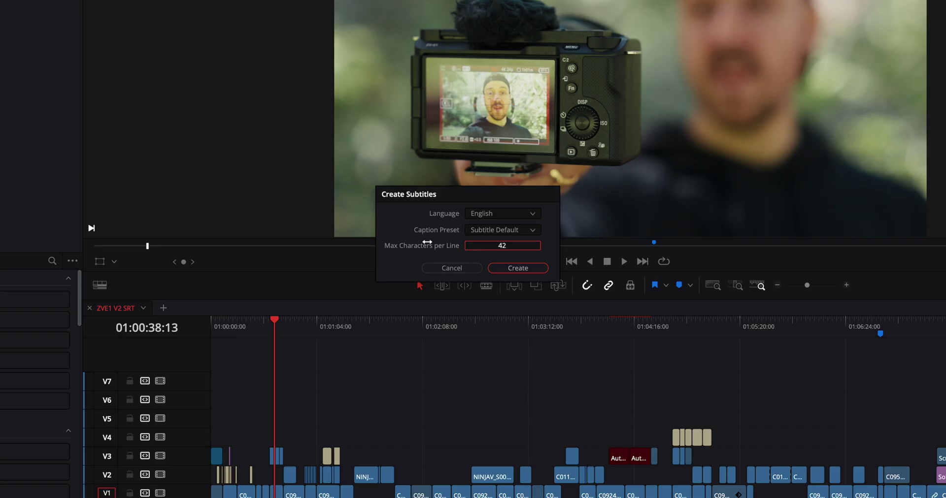
pyautogui.click(512, 214)
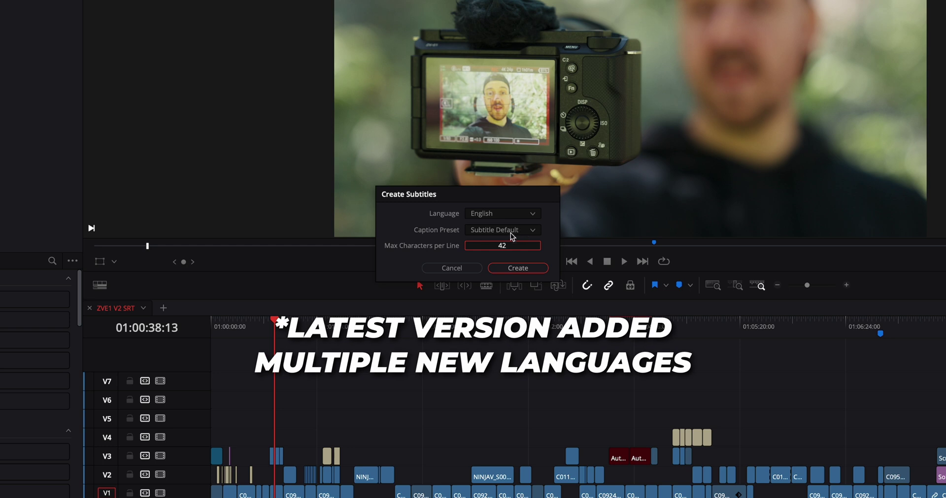
pyautogui.click(511, 232)
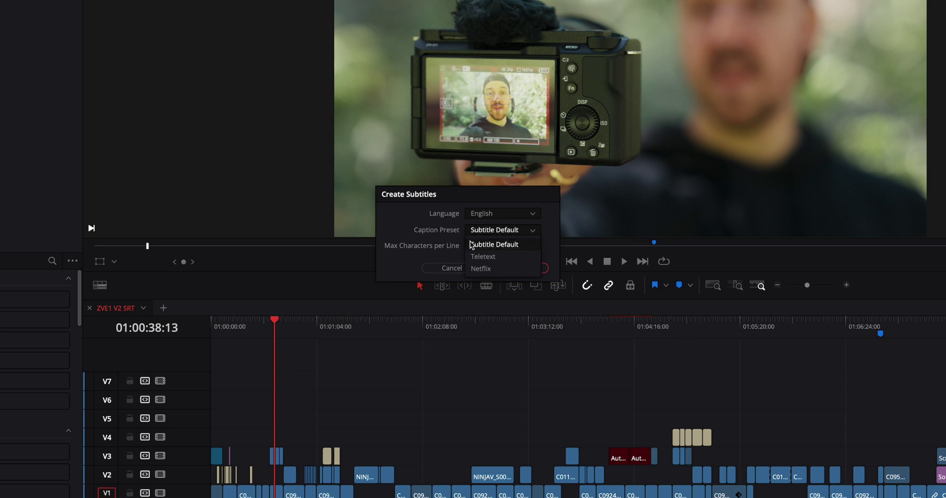
pyautogui.click(492, 246)
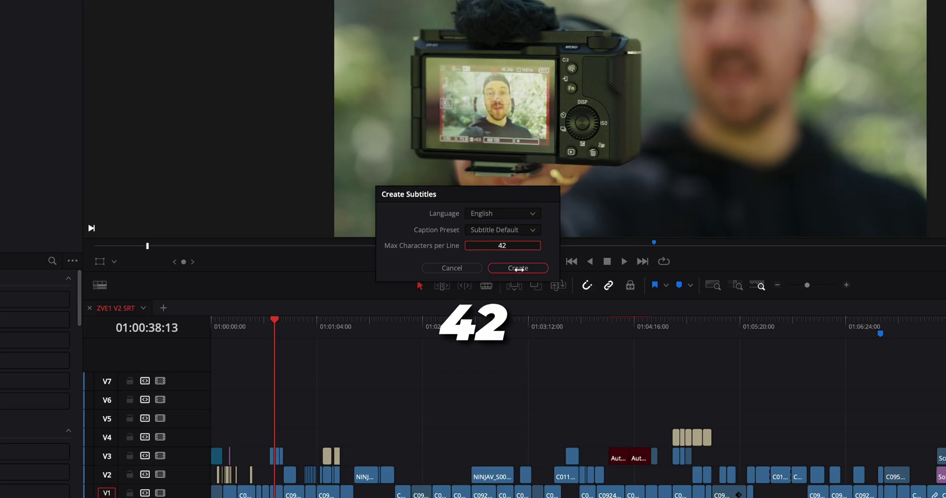
pyautogui.click(518, 268)
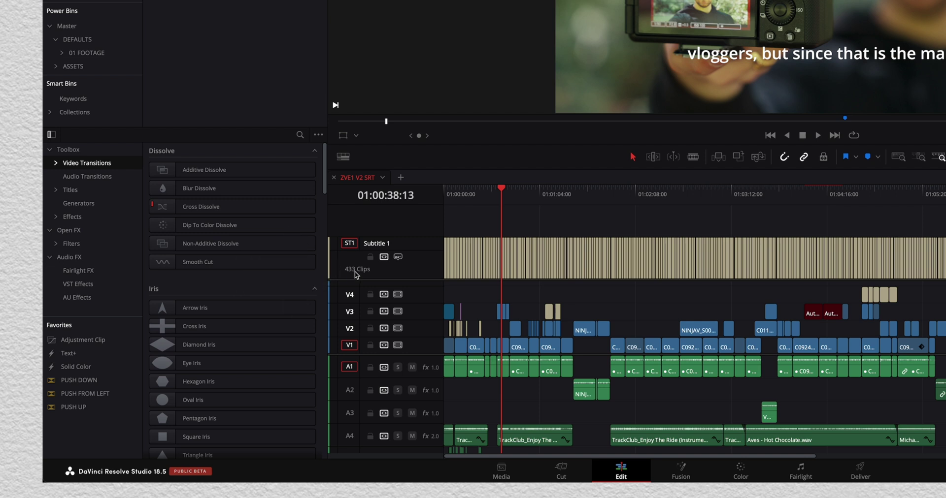
# Step: Zoom into the timeline to read the 433 new ST1 caption clips
pyautogui.scroll(8, 534, 267)
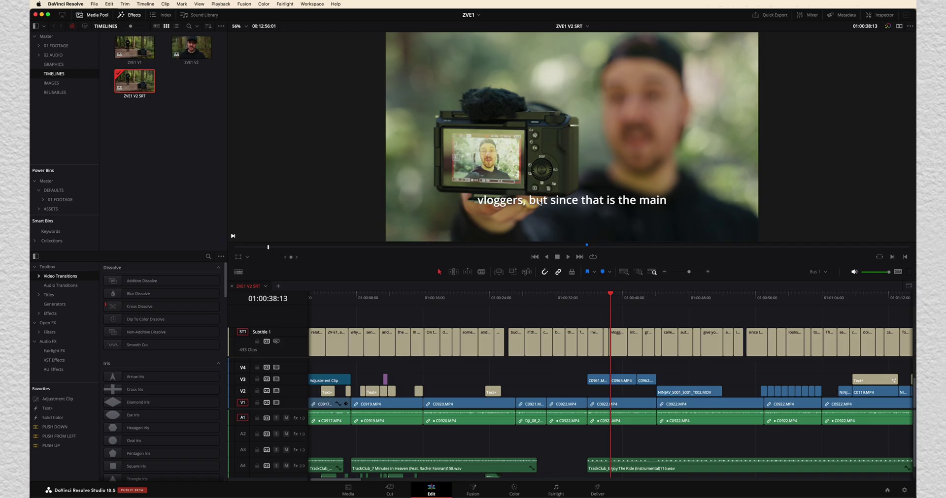
pyautogui.moveTo(513, 297); pyautogui.dragTo(509, 301)
pyautogui.press('space')
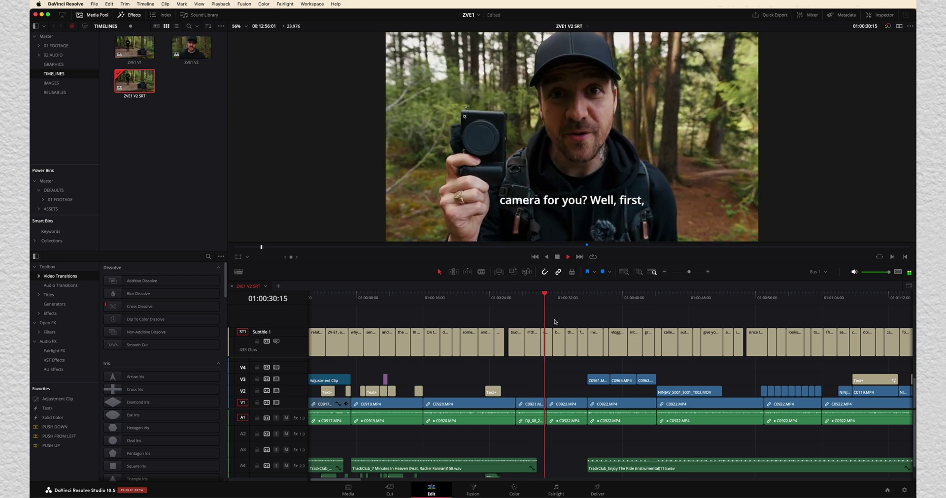
pyautogui.click(542, 300)
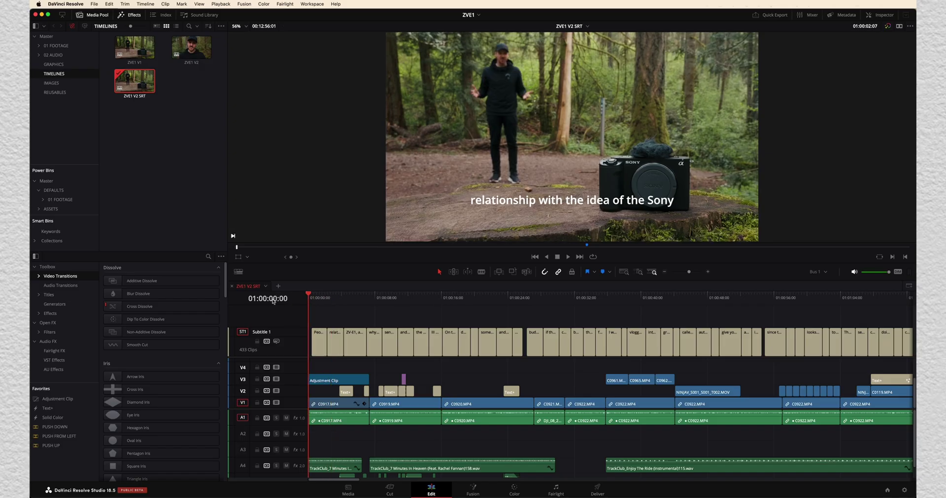
pyautogui.moveTo(329, 297); pyautogui.dragTo(273, 302)
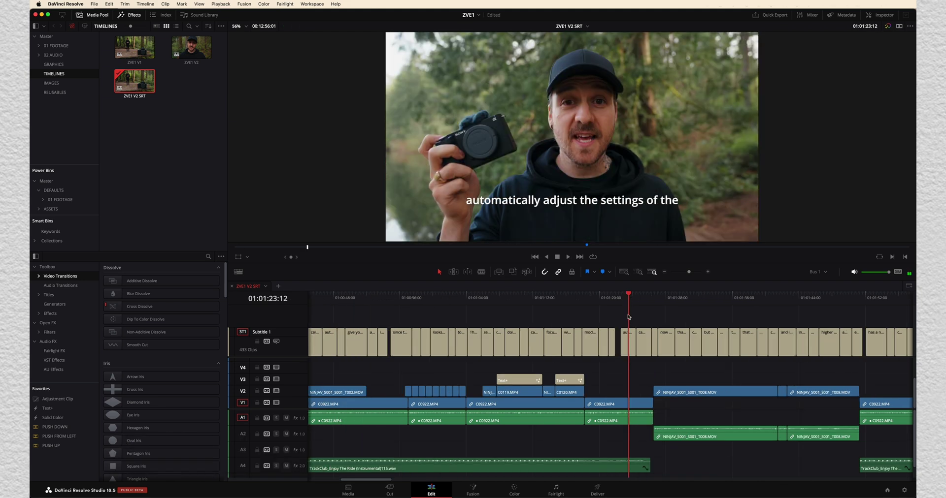
pyautogui.press('super+equal')
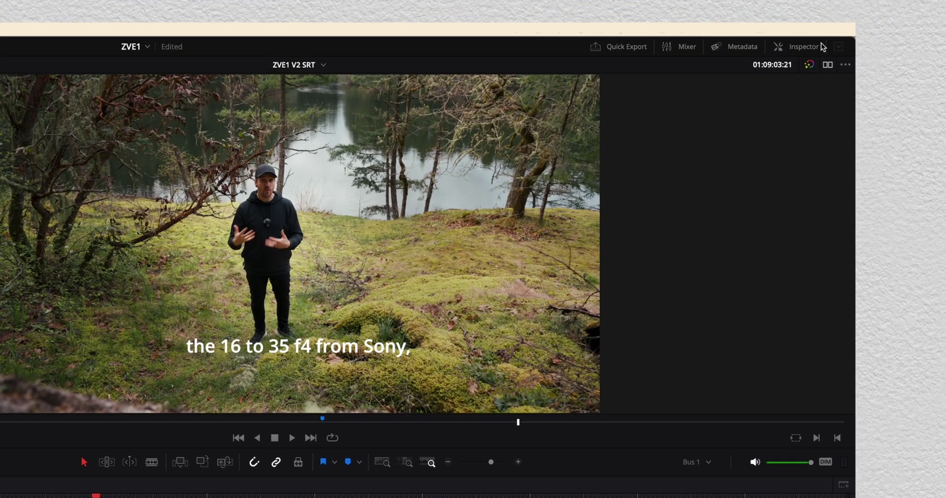
# Step: In the Inspector, change caption 317 to read 'the 16-35 f4 from Sony,'
pyautogui.click(884, 16)
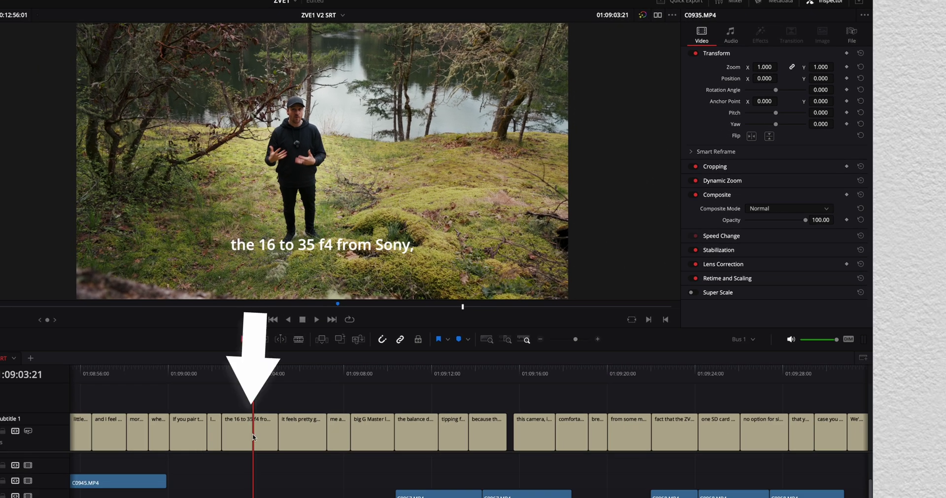
pyautogui.click(257, 435)
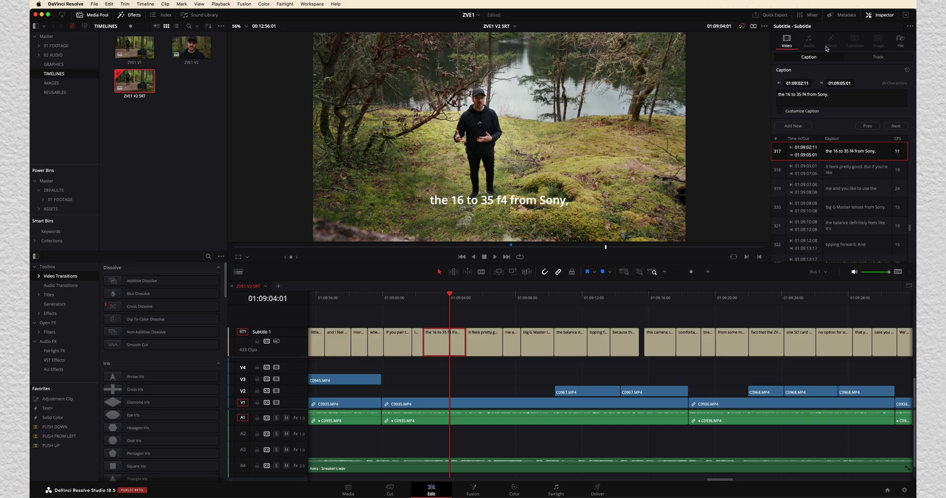
pyautogui.click(795, 94)
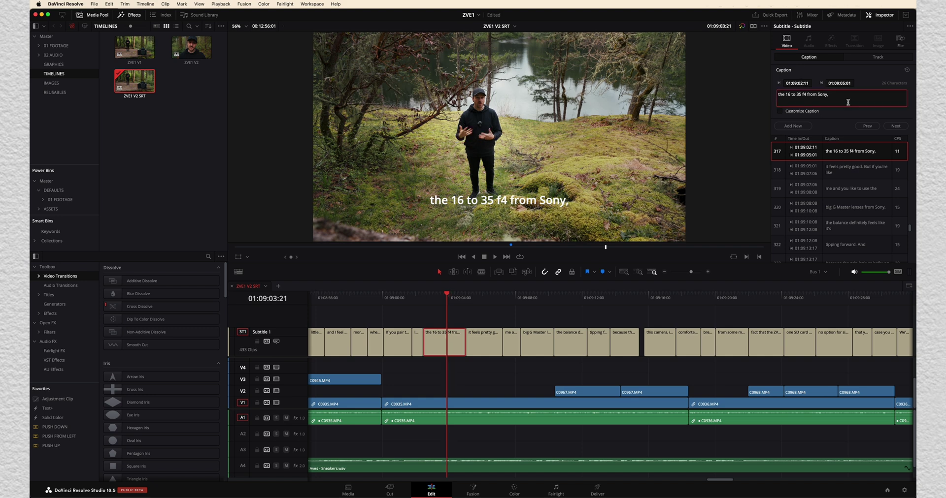
pyautogui.press('BackSpace')
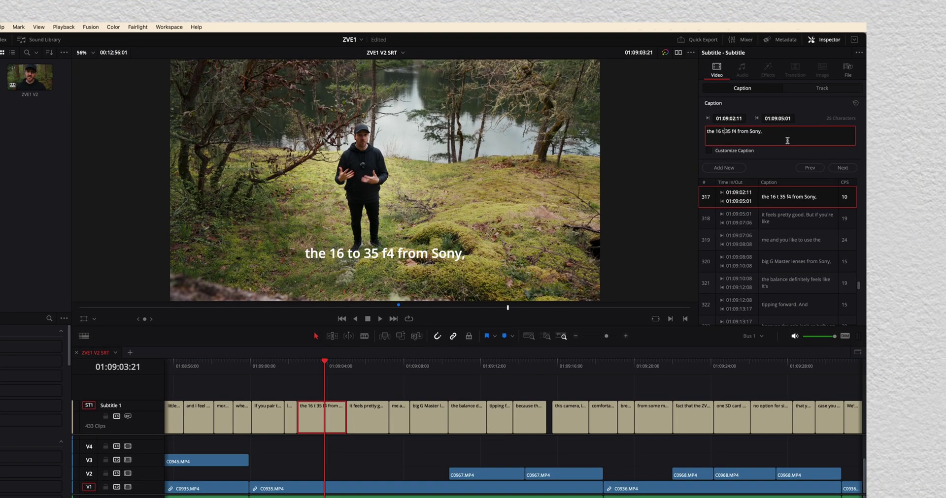
pyautogui.press('BackSpace')
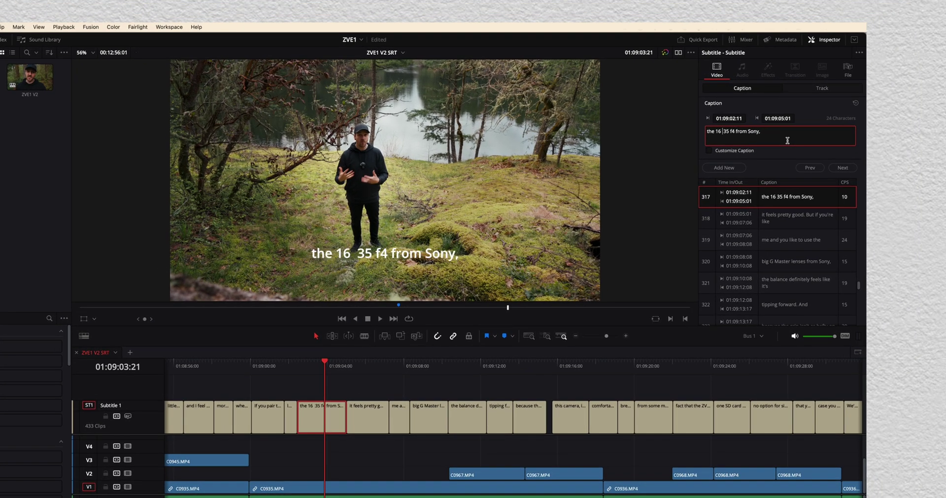
pyautogui.press('BackSpace')
pyautogui.press('Delete')
pyautogui.write('-')
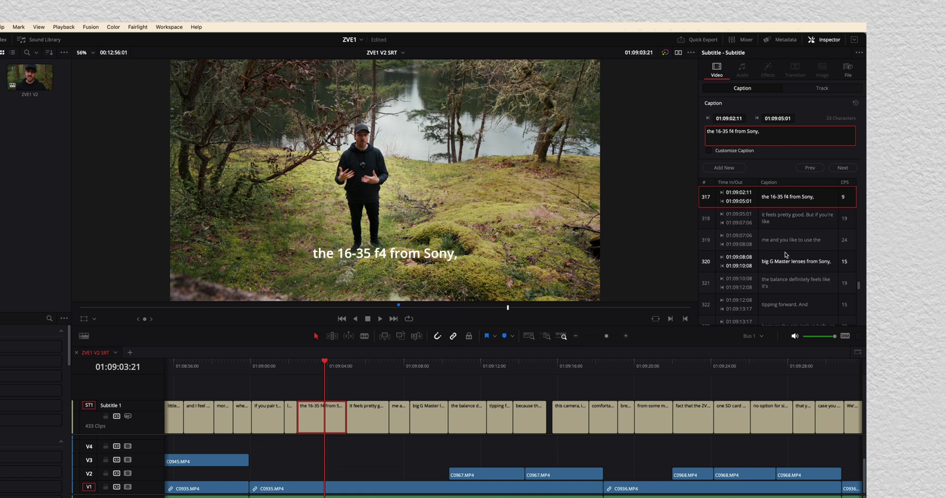
pyautogui.scroll(-3, 789, 263)
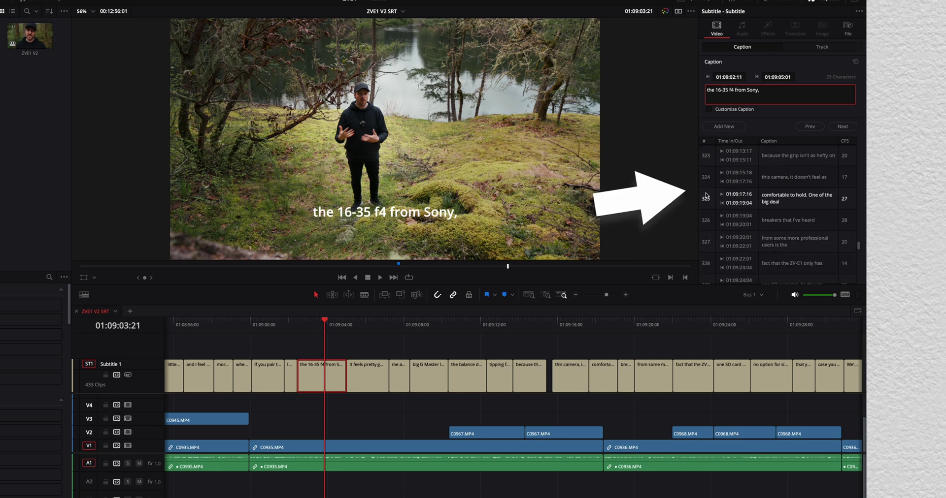
# Step: Review the captions from 327 to the last one, 'sunshine I've got left.'
pyautogui.click(788, 245)
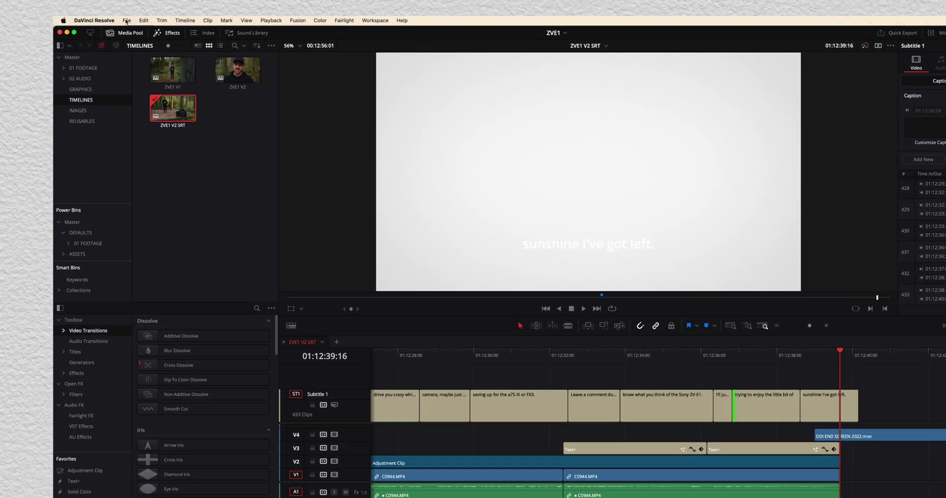
pyautogui.click(94, 4)
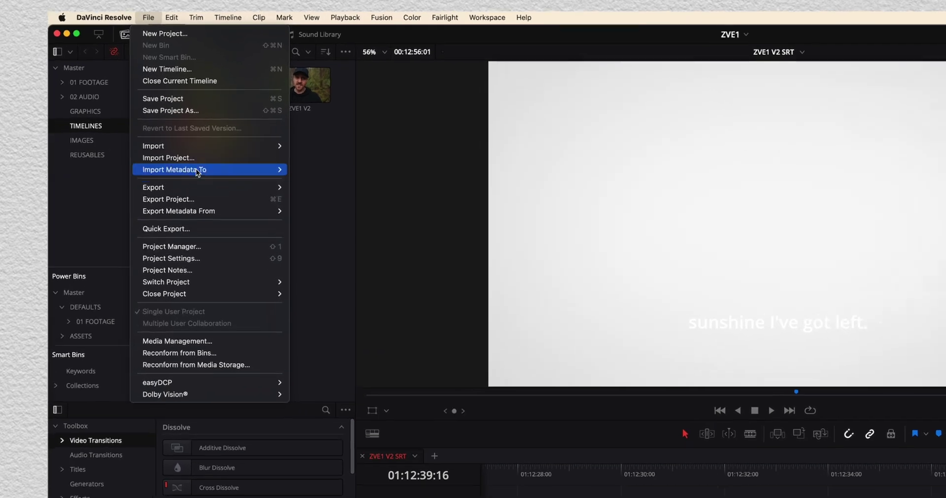
# Step: Export the captions as an SRT subtitle file and disable the Subtitle 1 track
pyautogui.moveTo(192, 176)
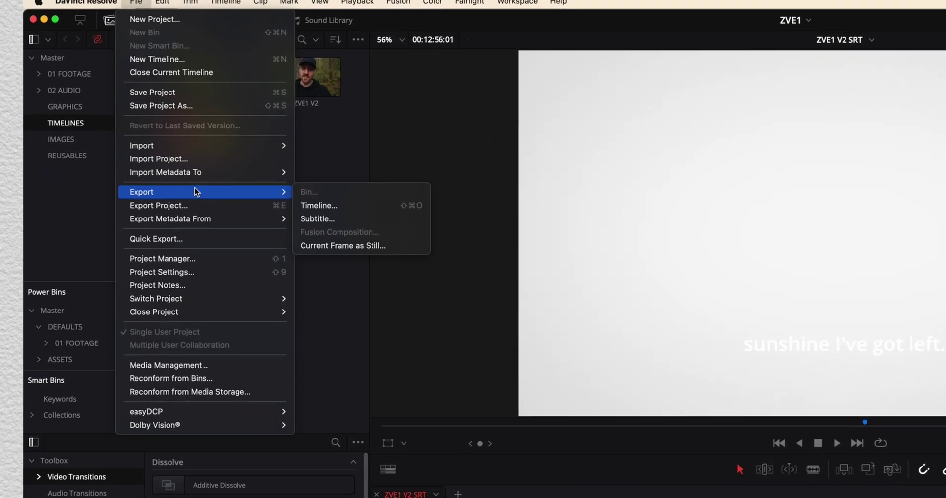
pyautogui.click(347, 219)
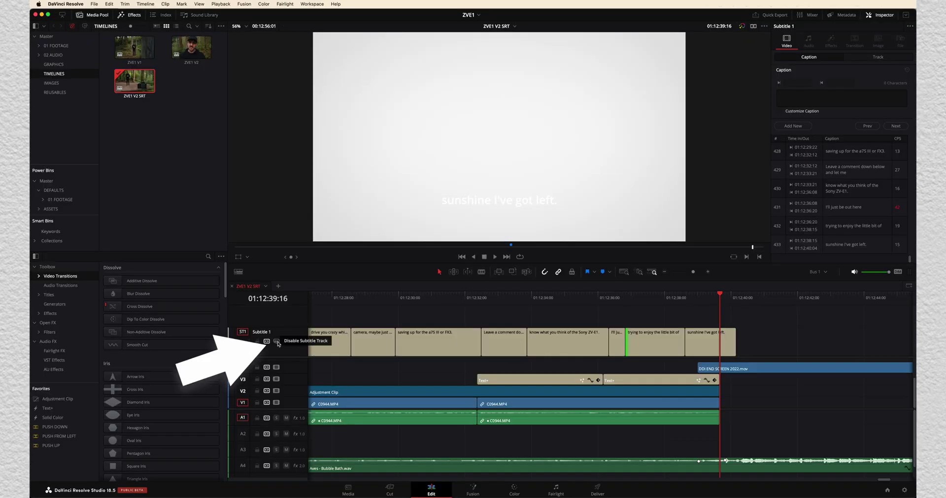
pyautogui.click(276, 341)
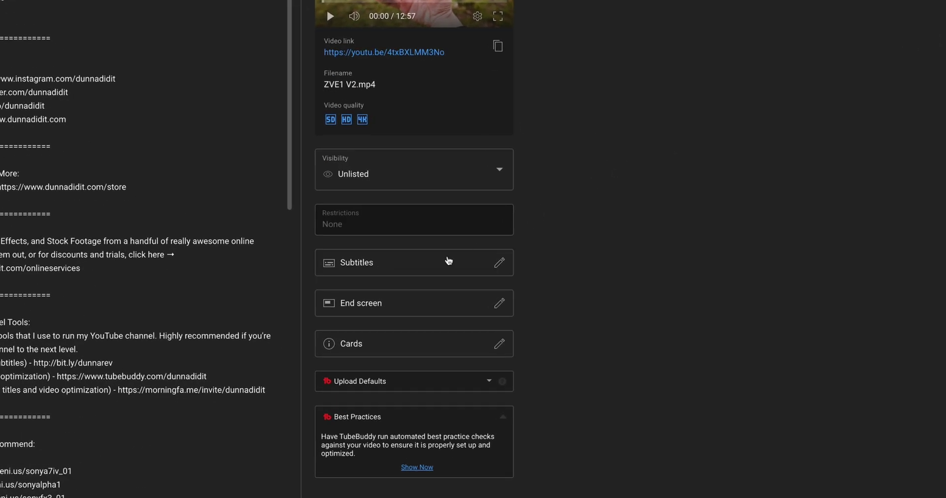
# Step: In YouTube Studio, upload ZVE1 V3.srt from ZVE1_03_EXPORTS as a timed caption file
pyautogui.click(349, 263)
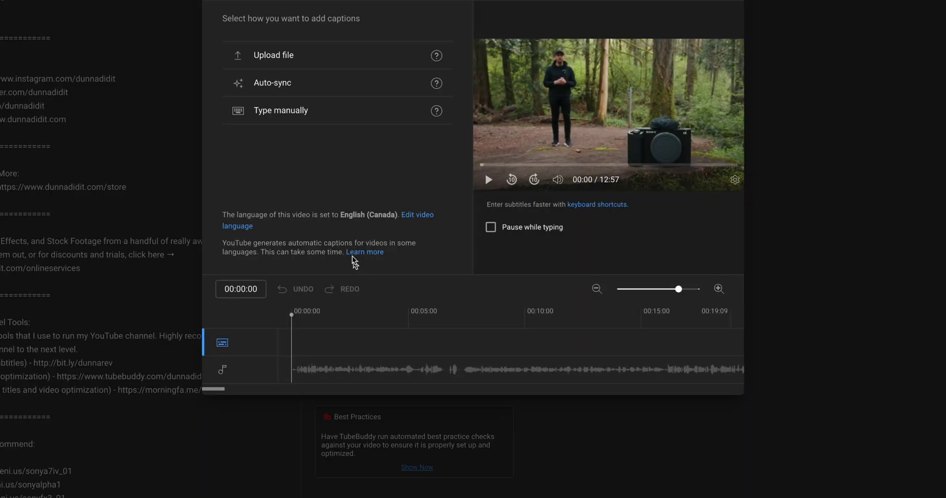
pyautogui.click(280, 55)
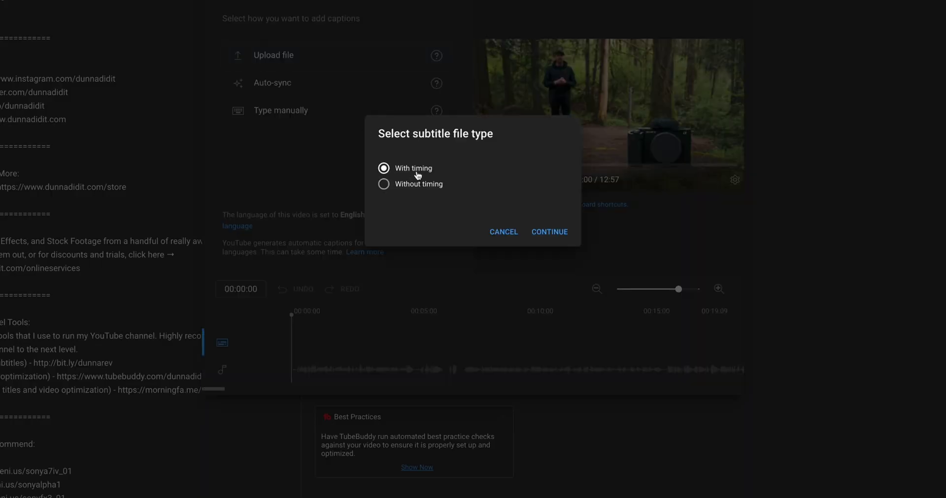
pyautogui.click(545, 234)
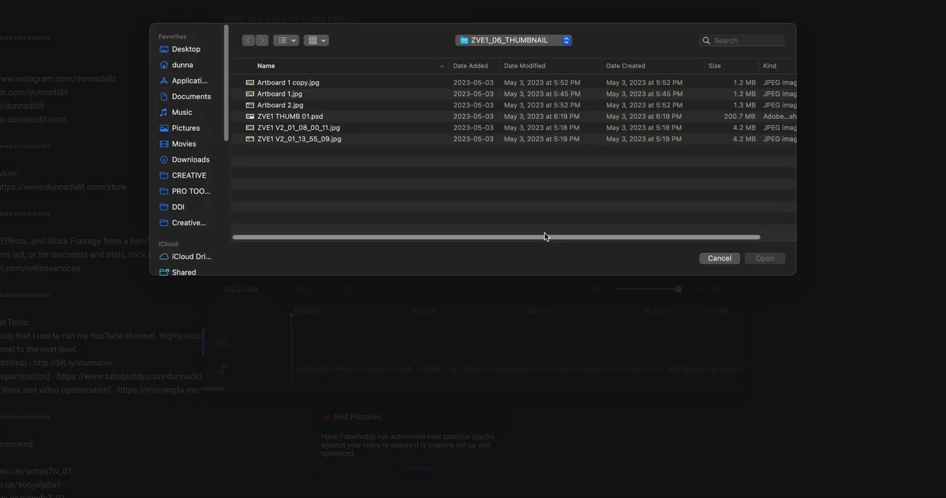
pyautogui.doubleClick(309, 166)
pyautogui.click(295, 178)
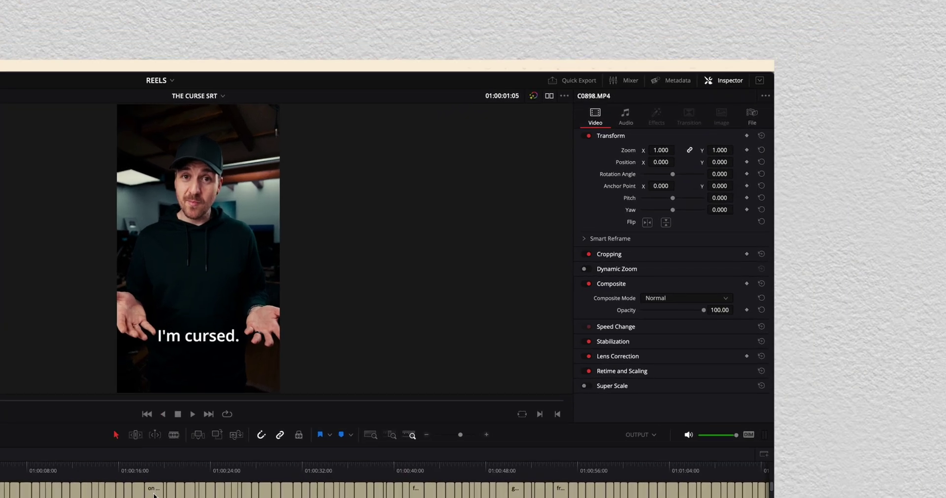
# Step: Select a caption clip on the THE CURSE SRT subtitle track
pyautogui.click(153, 491)
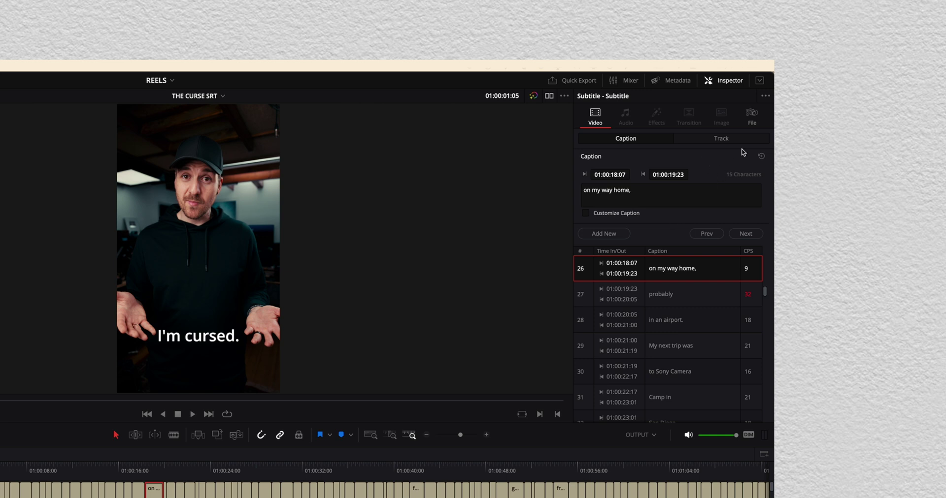
# Step: Set the subtitle track's caption font to Futura Bold at size 38
pyautogui.click(721, 139)
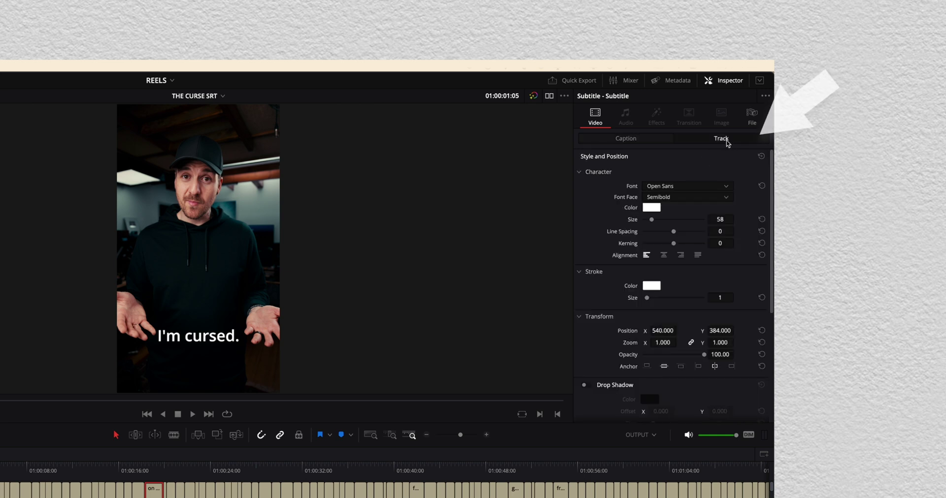
pyautogui.scroll(-4, 588, 198)
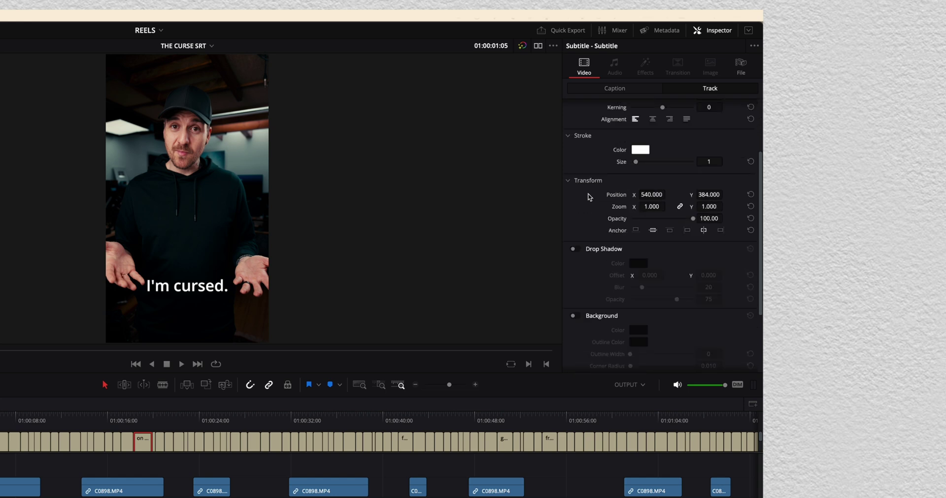
pyautogui.scroll(4, 586, 172)
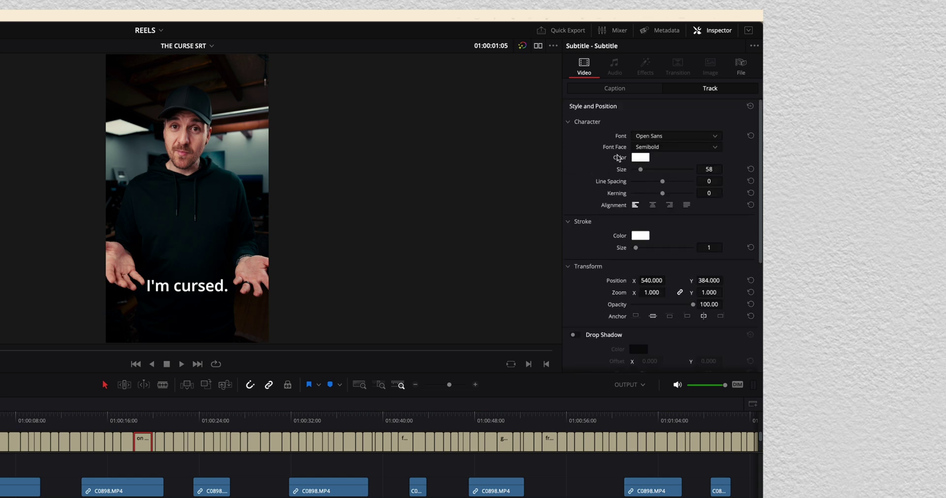
pyautogui.click(669, 138)
pyautogui.write('fu')
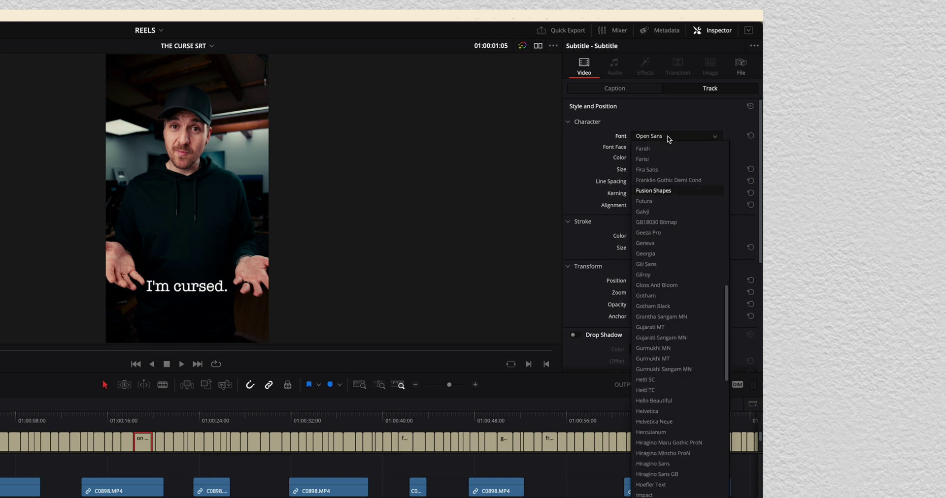
pyautogui.write('t')
pyautogui.click(647, 200)
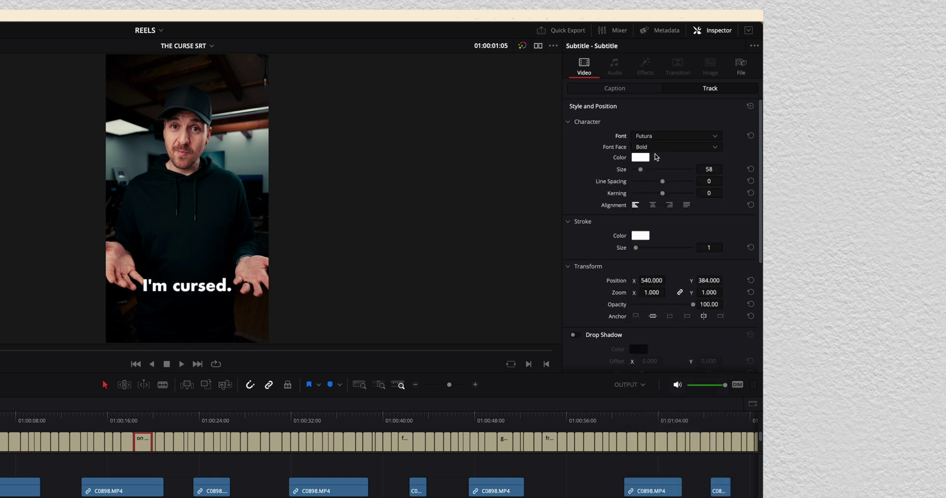
pyautogui.moveTo(640, 171); pyautogui.dragTo(637, 171)
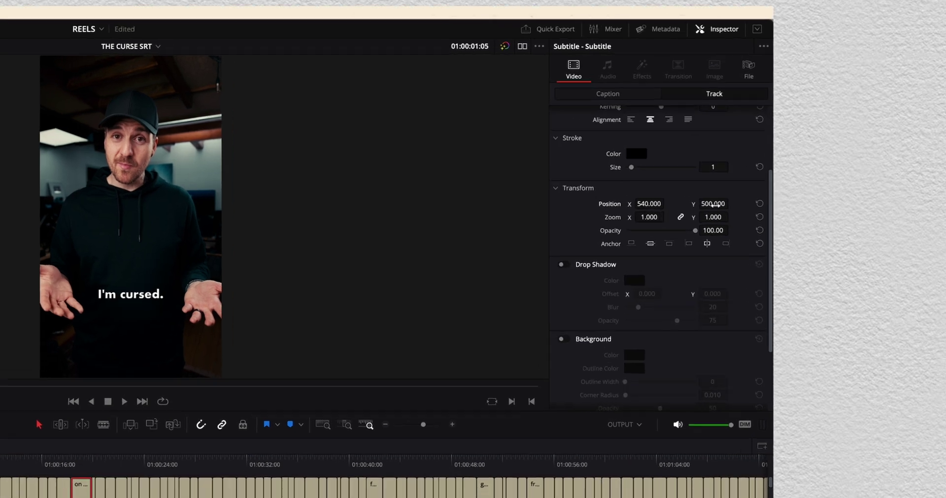
# Step: Make the caption text black and set the stroke size to 0
pyautogui.scroll(3, 629, 188)
pyautogui.click(628, 186)
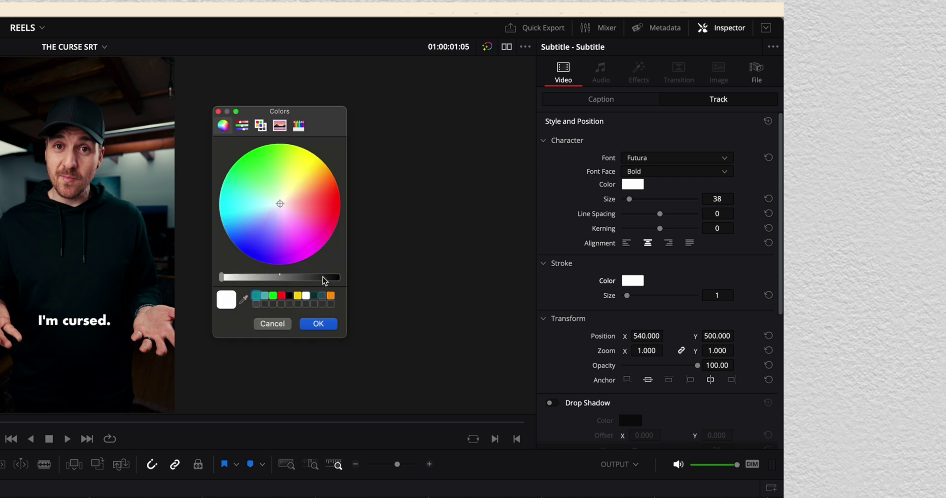
pyautogui.moveTo(321, 277); pyautogui.dragTo(221, 277)
pyautogui.click(321, 323)
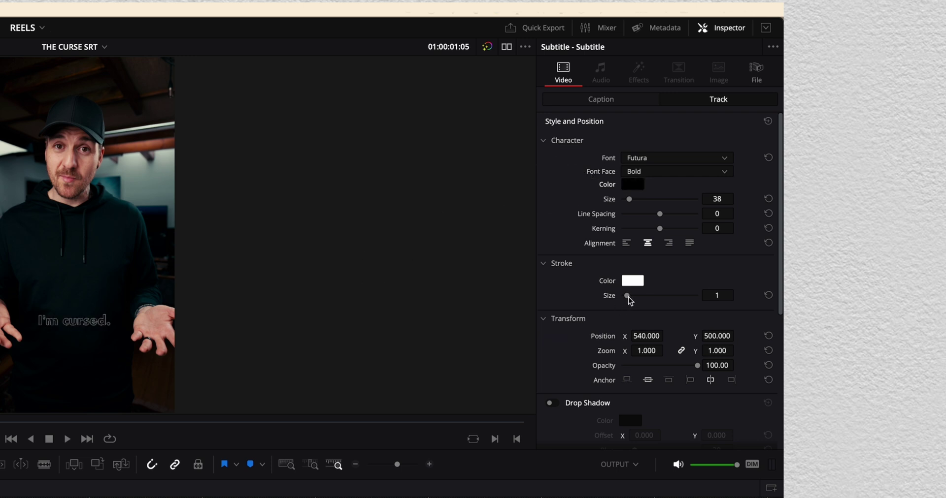
pyautogui.moveTo(628, 299); pyautogui.dragTo(517, 300)
# Step: Enable a yellow caption background box at 100% opacity
pyautogui.scroll(-4, 562, 303)
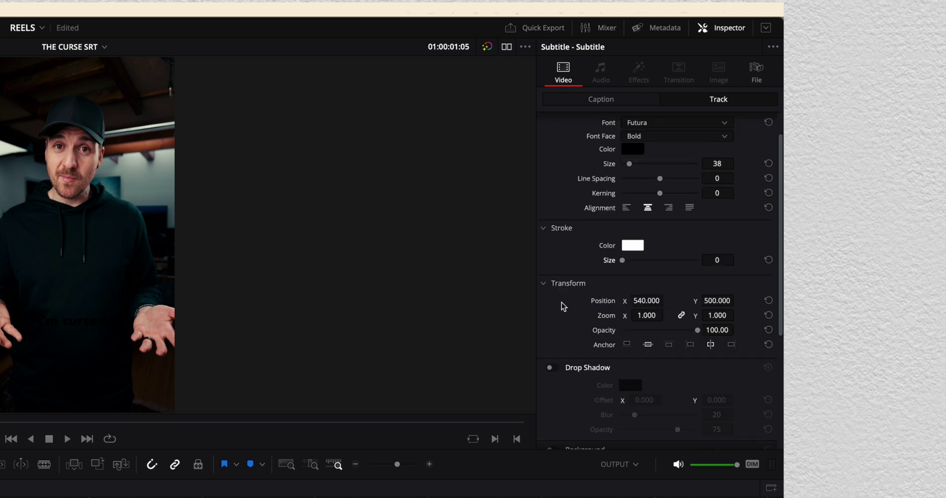
pyautogui.scroll(-2, 559, 289)
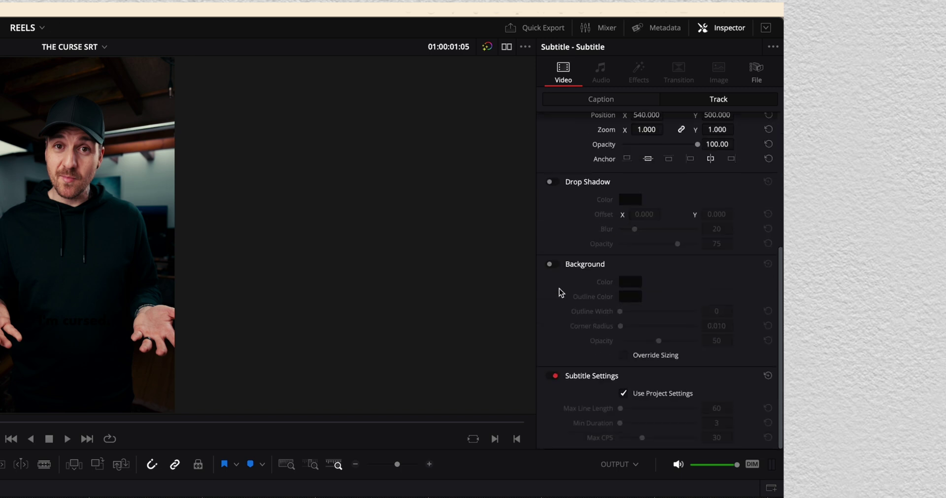
pyautogui.click(555, 265)
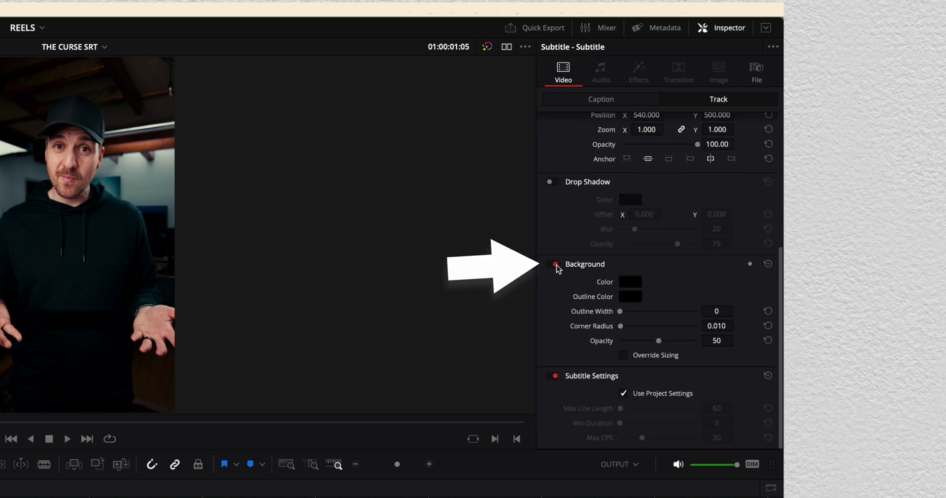
pyautogui.click(635, 282)
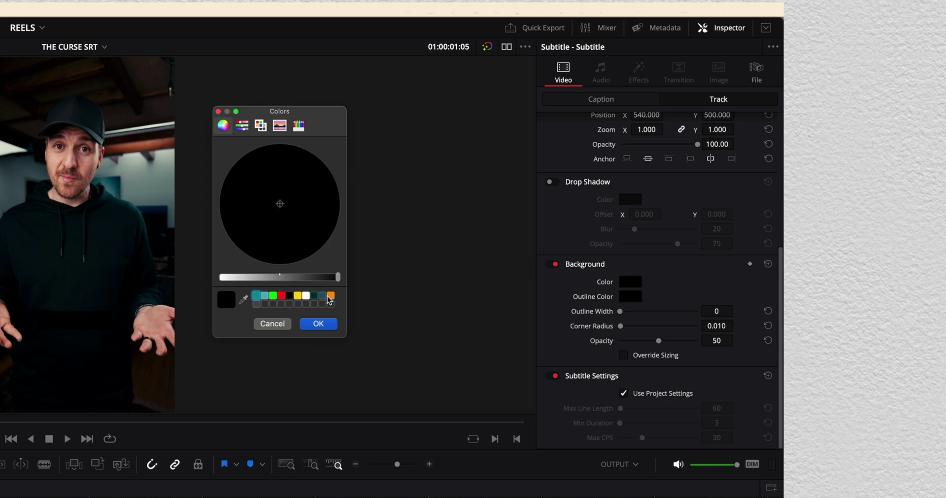
pyautogui.click(297, 296)
pyautogui.press('Return')
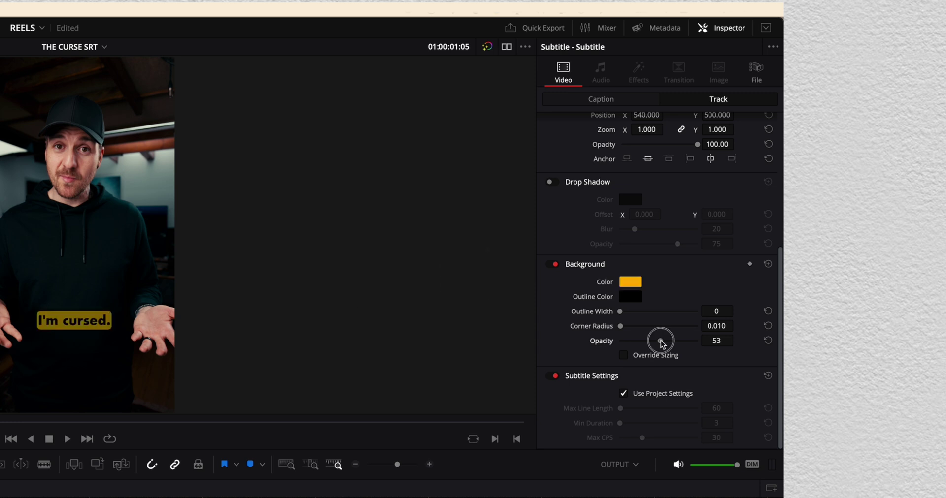
pyautogui.moveTo(659, 341); pyautogui.dragTo(777, 352)
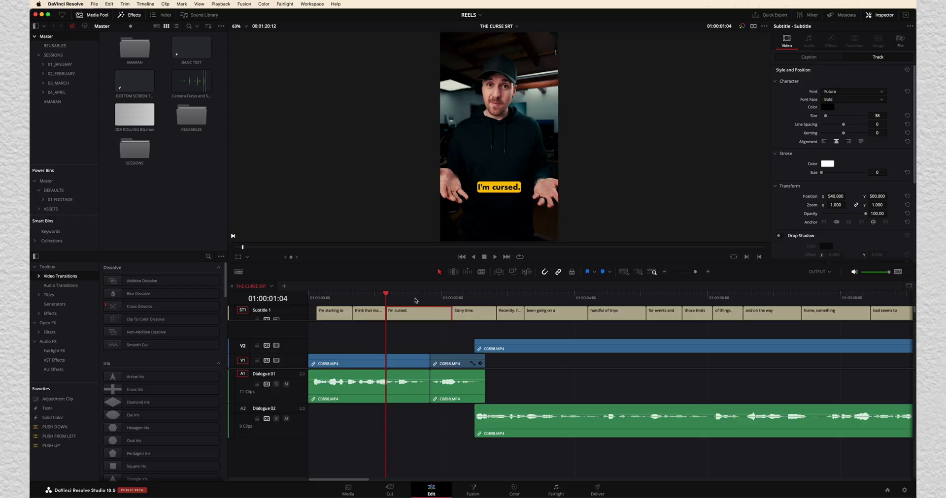
# Step: Select the "I'm cursed." caption (01:00:01:04–01:00:02:04) and show its individual caption settings
pyautogui.click(425, 314)
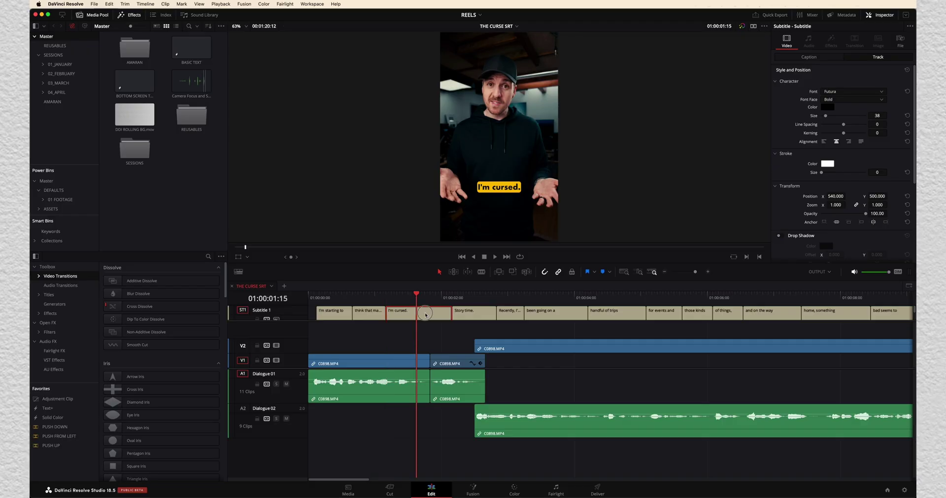
pyautogui.click(815, 58)
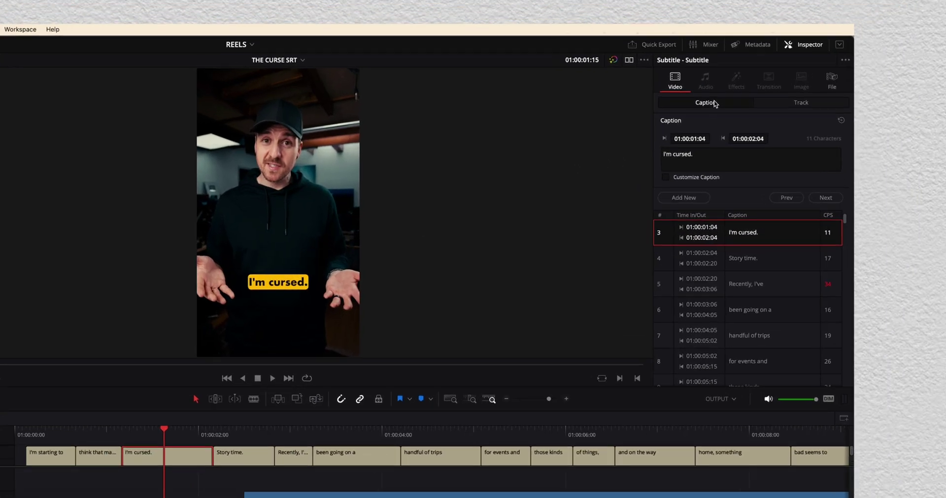
# Step: Give only the "I'm cursed." caption a custom size of 74, then play back to review
pyautogui.click(665, 178)
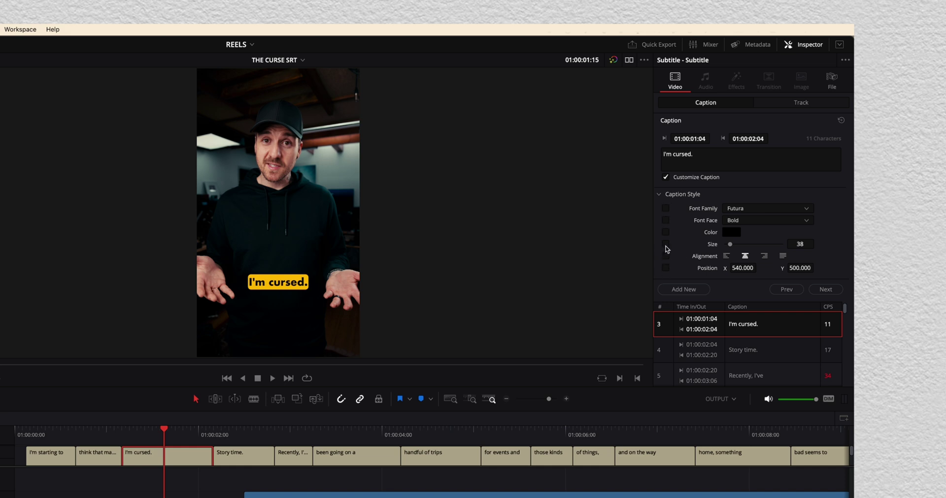
pyautogui.moveTo(728, 248); pyautogui.dragTo(734, 247)
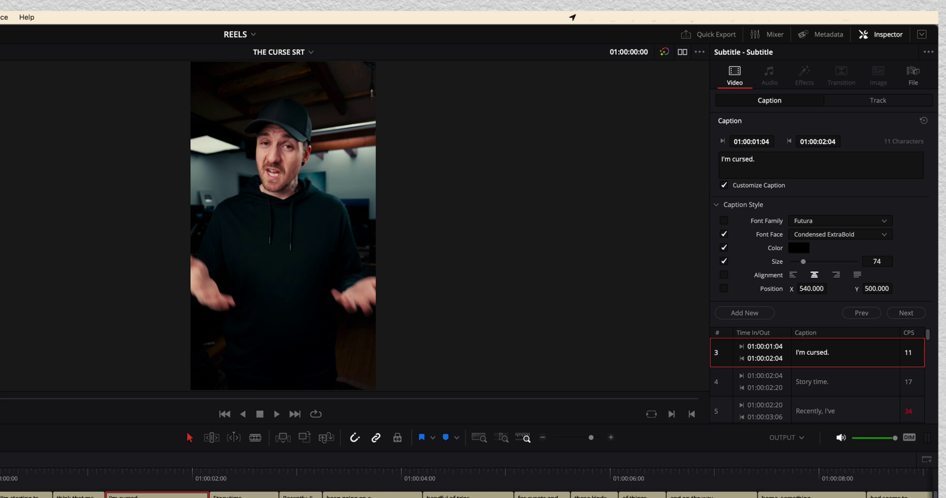
pyautogui.press('space')
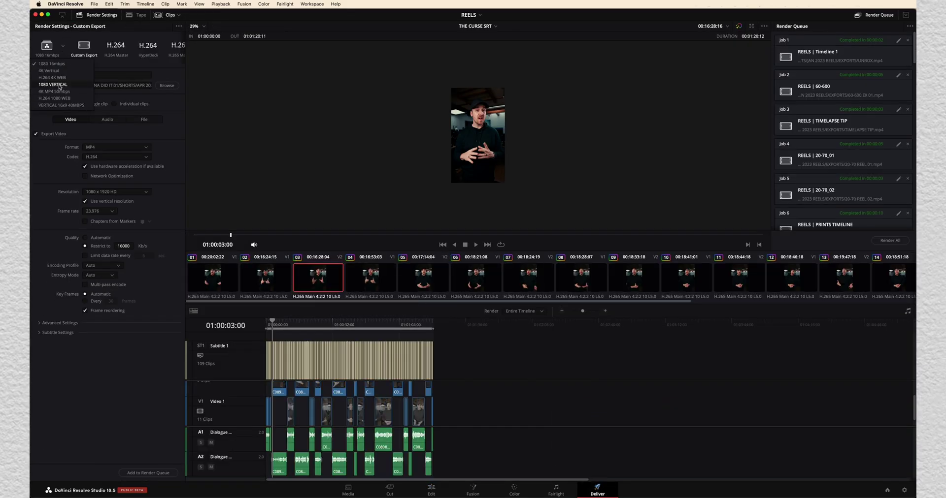
# Step: Expand the Advanced and Subtitle render settings and enable Export Subtitle
pyautogui.click(57, 333)
pyautogui.click(60, 322)
pyautogui.scroll(-5, 54, 367)
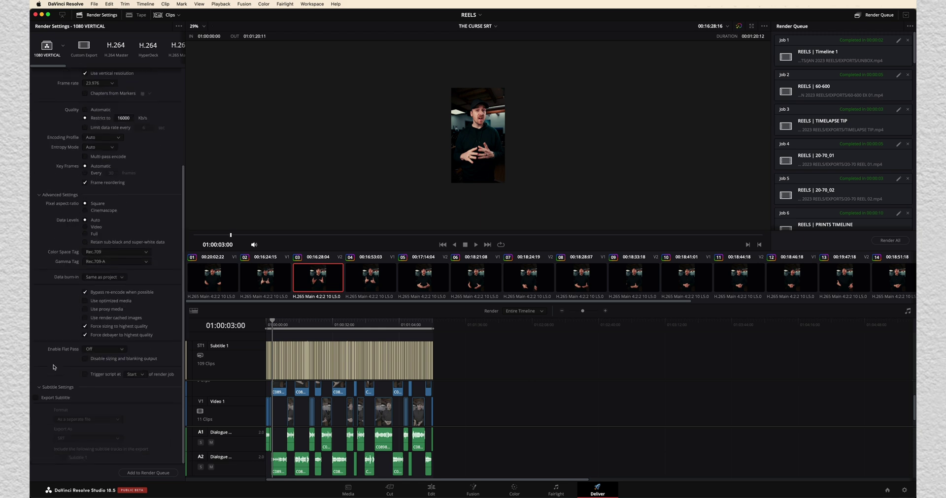
pyautogui.click(45, 389)
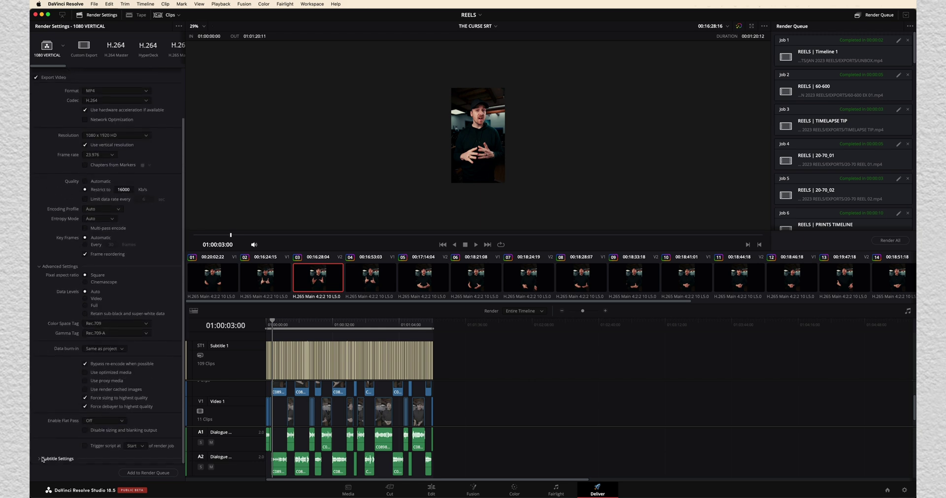
pyautogui.click(44, 459)
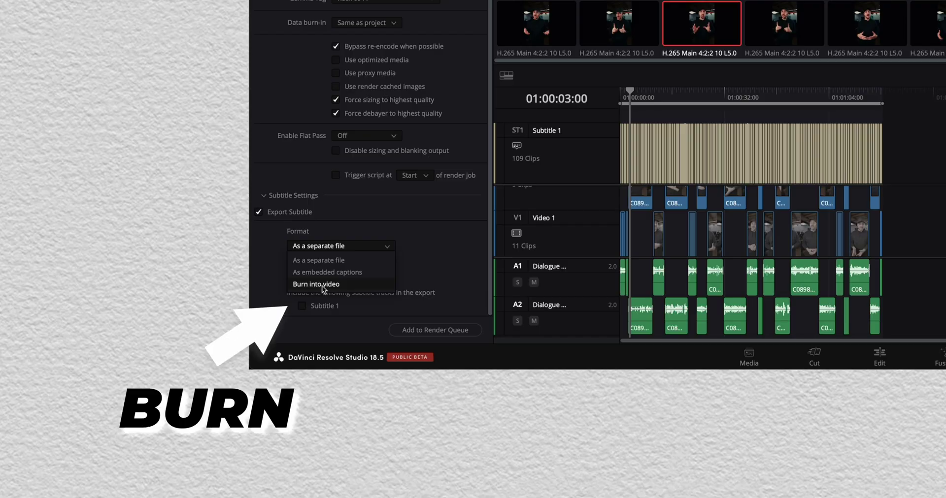
# Step: Change the subtitle export format from a separate file to Burn into video
pyautogui.click(321, 284)
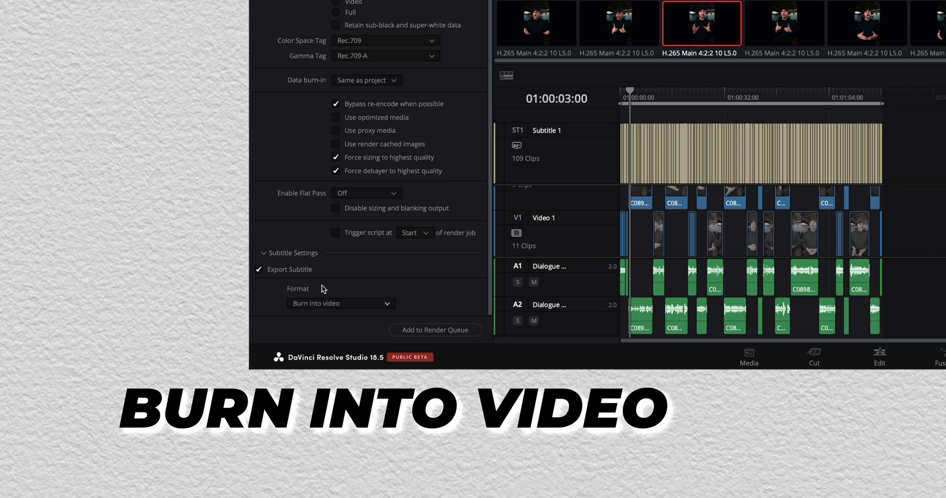